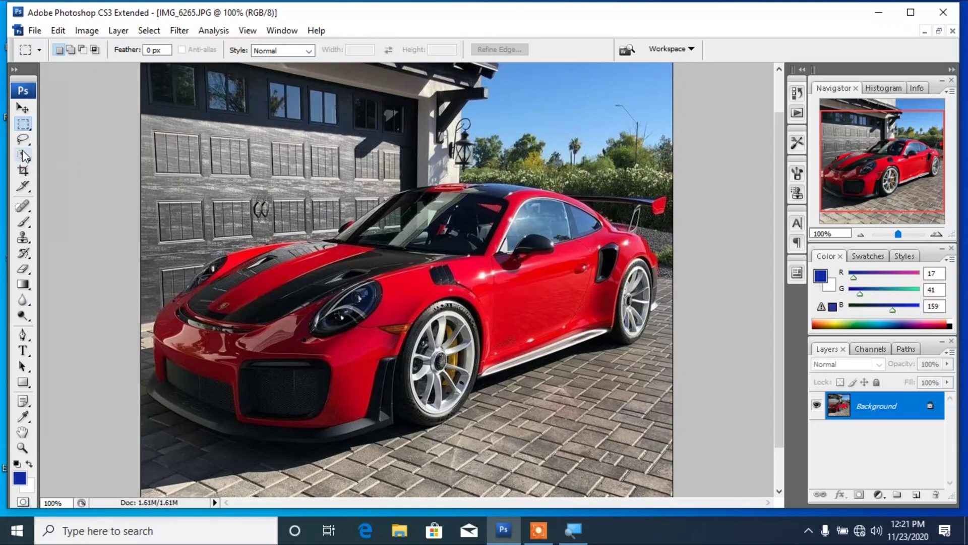
- Activate the Quick Selection tool in new-selection mode with a brush diameter of 30 px
{"action": "left_click", "coordinate": [22, 151]}
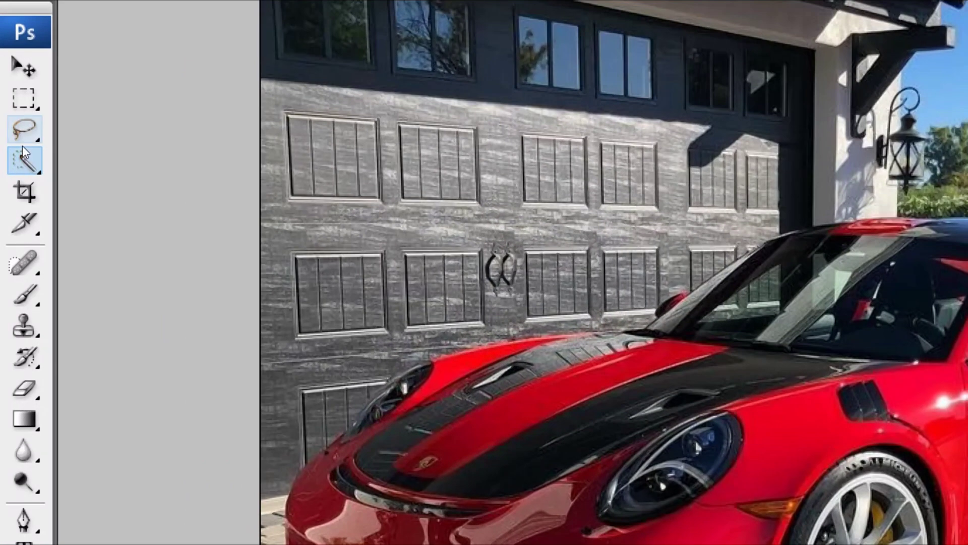
{"action": "left_click", "coordinate": [21, 150]}
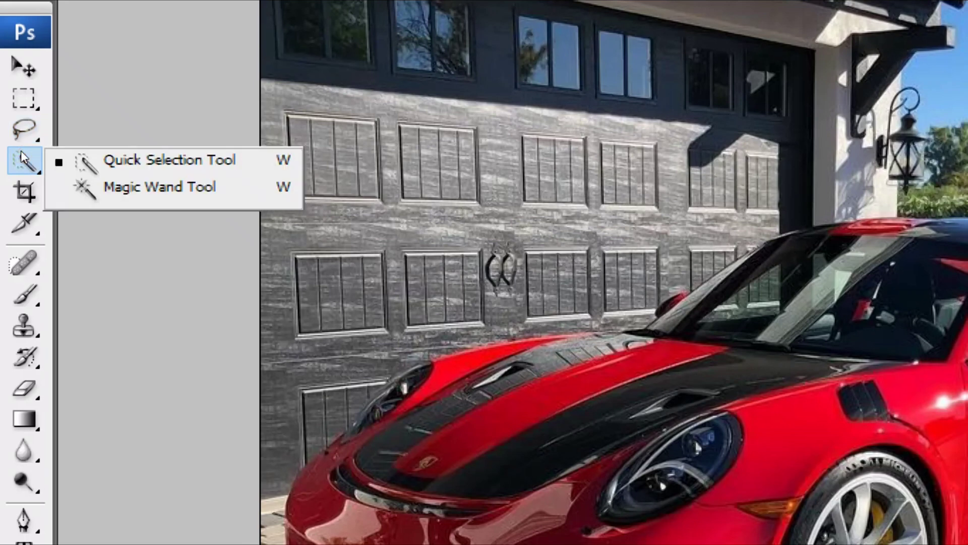
{"action": "left_click", "coordinate": [106, 154]}
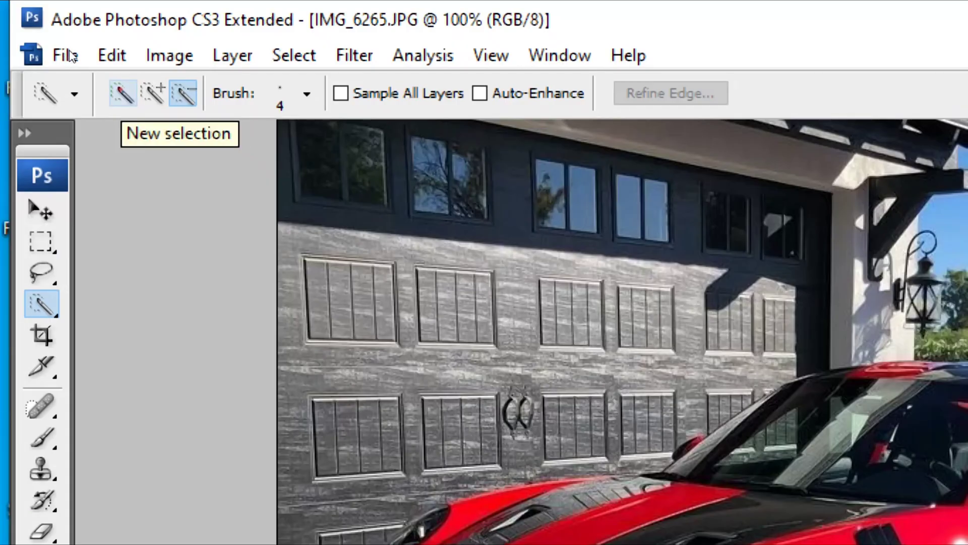
{"action": "left_click", "coordinate": [153, 93]}
{"action": "left_click", "coordinate": [183, 93]}
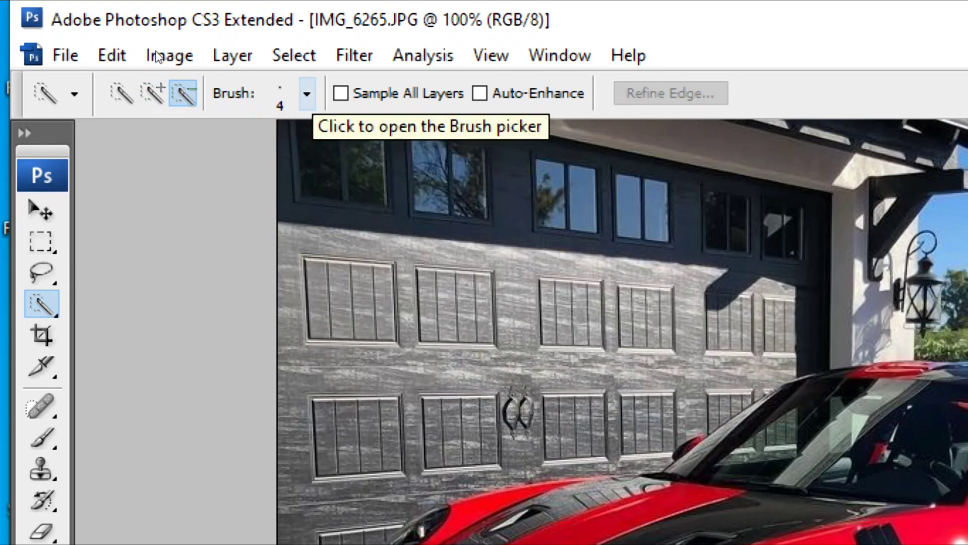
{"action": "left_click", "coordinate": [307, 94]}
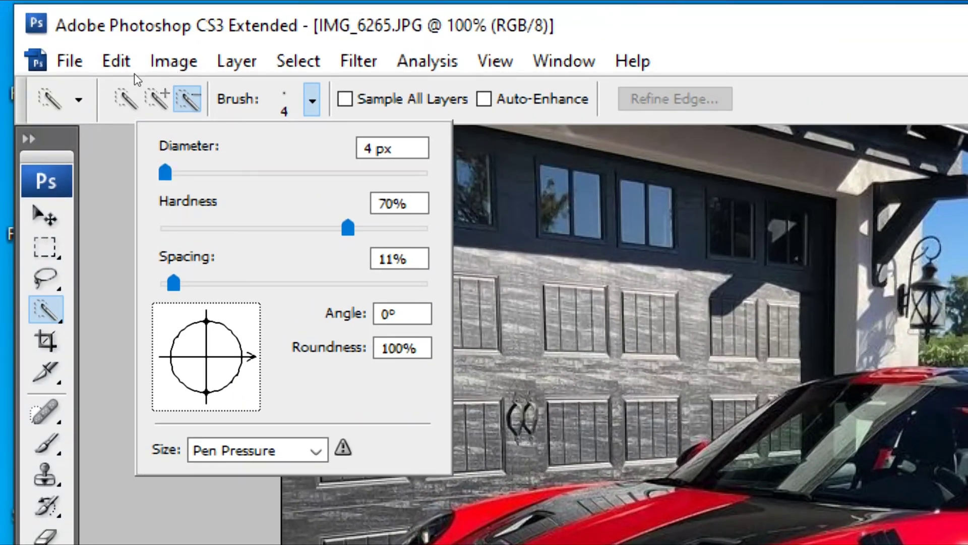
{"action": "left_click_drag", "start_coordinate": [165, 172], "coordinate": [199, 172]}
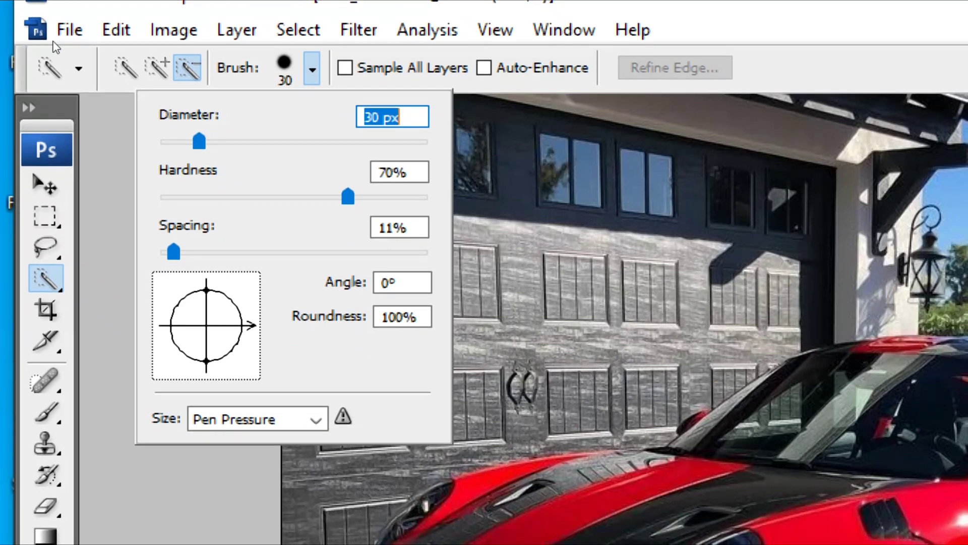
{"action": "left_click", "coordinate": [158, 68]}
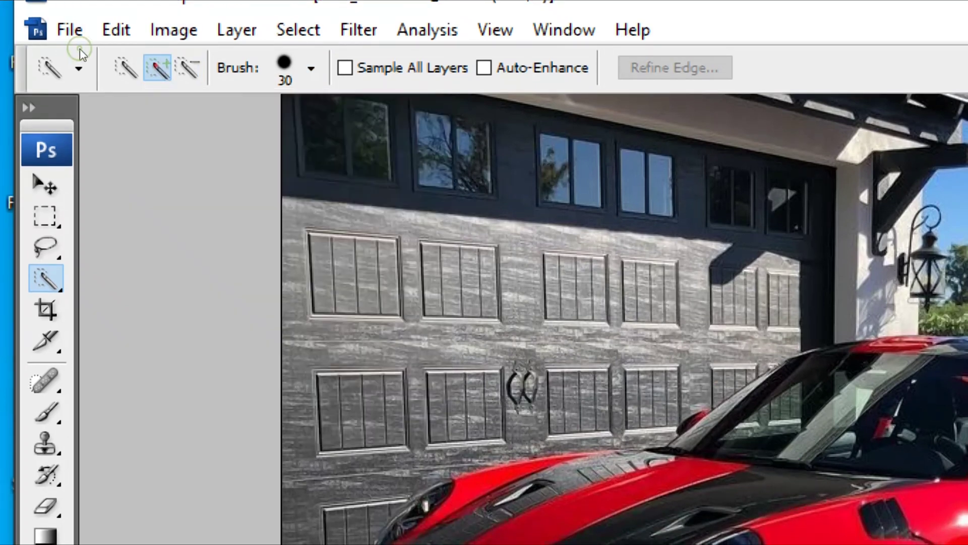
{"action": "left_click", "coordinate": [128, 68]}
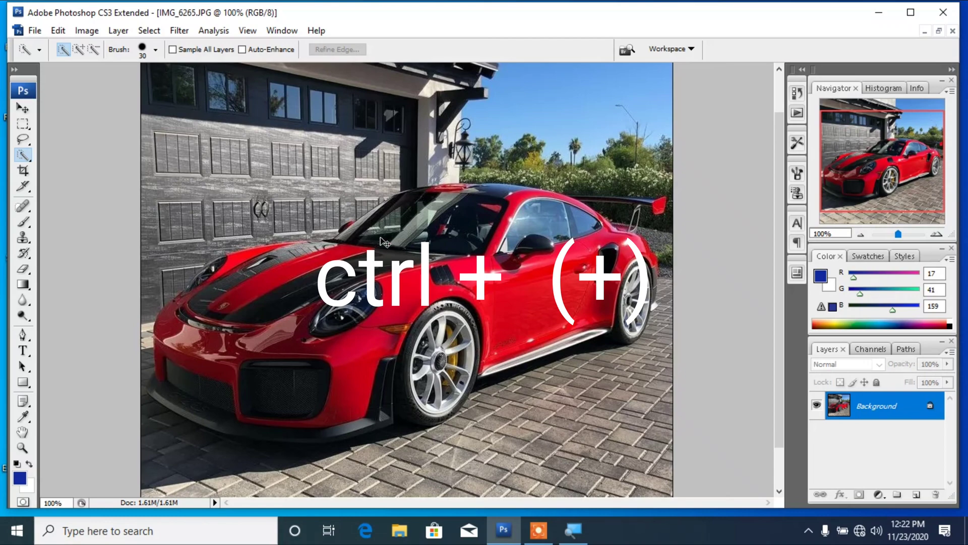
- Brush over the hood and windshield with the Quick Selection tool to start a selection of the car
{"action": "key", "text": "ctrl+plus"}
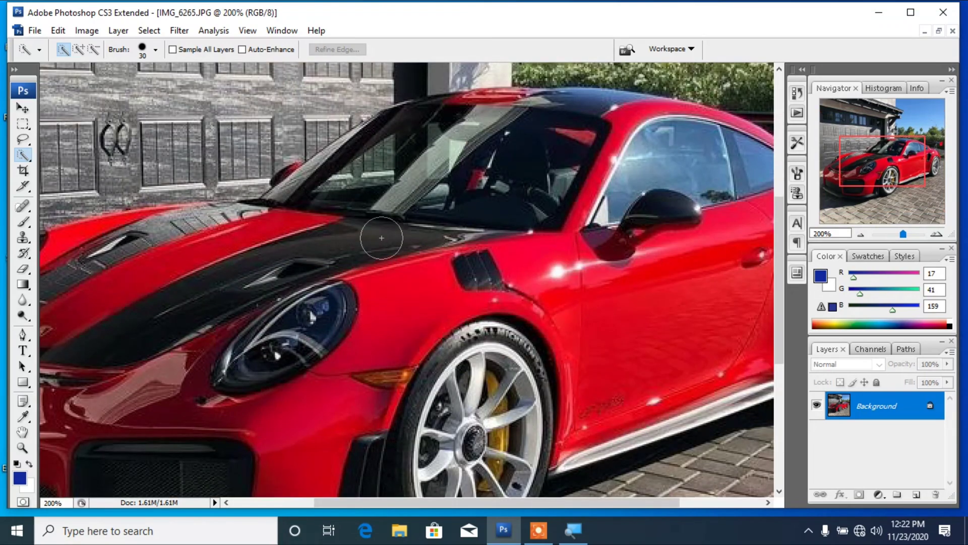
{"action": "mouse_move", "coordinate": [382, 238]}
{"action": "left_mouse_down"}
{"action": "mouse_move", "coordinate": [464, 262]}
{"action": "mouse_move", "coordinate": [522, 302]}
{"action": "mouse_move", "coordinate": [535, 363]}
{"action": "mouse_move", "coordinate": [549, 225]}
{"action": "mouse_move", "coordinate": [277, 283]}
{"action": "mouse_move", "coordinate": [216, 255]}
{"action": "mouse_move", "coordinate": [315, 171]}
{"action": "left_mouse_up"}
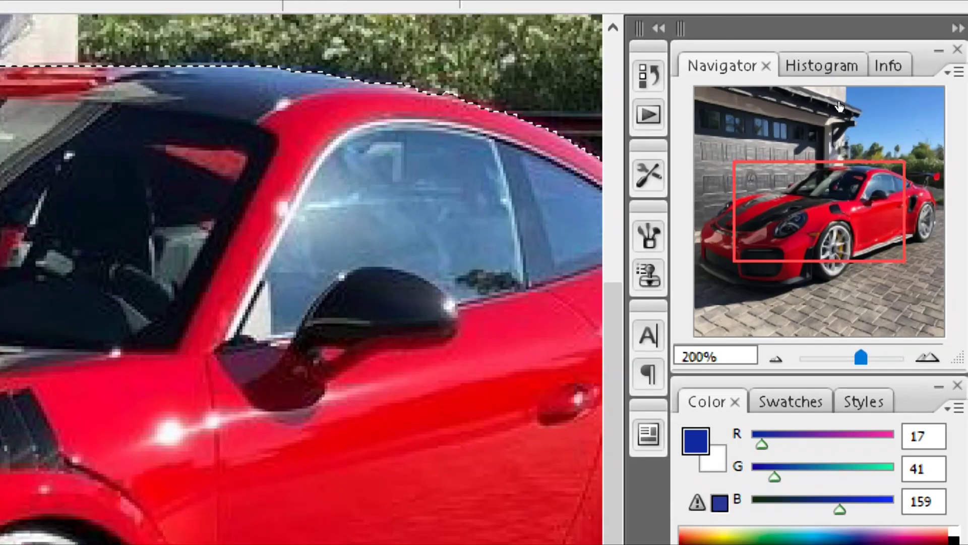
{"action": "left_click_drag", "start_coordinate": [916, 161], "coordinate": [908, 143]}
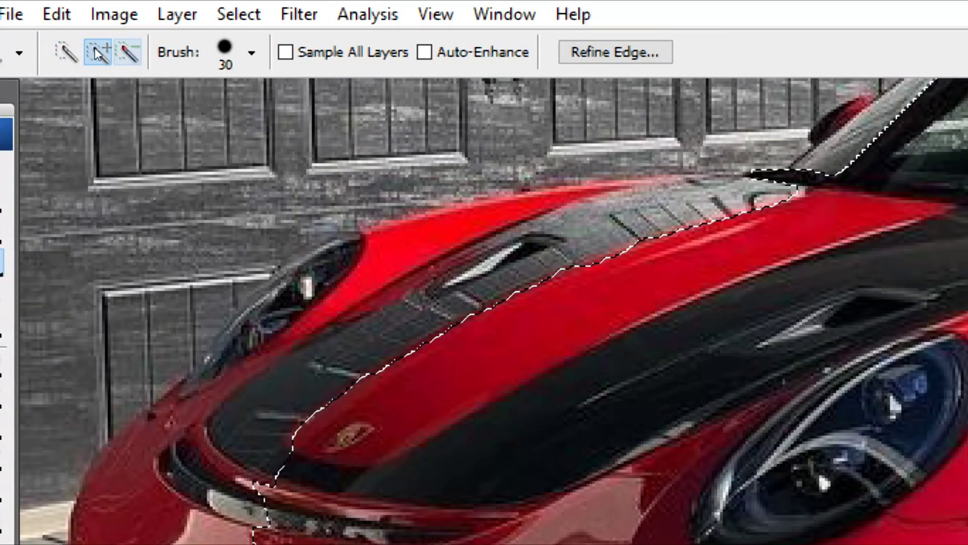
- Reduce the brush diameter to 16 px and add the far side of the hood and the far mirror to the selection
{"action": "left_click", "coordinate": [159, 55]}
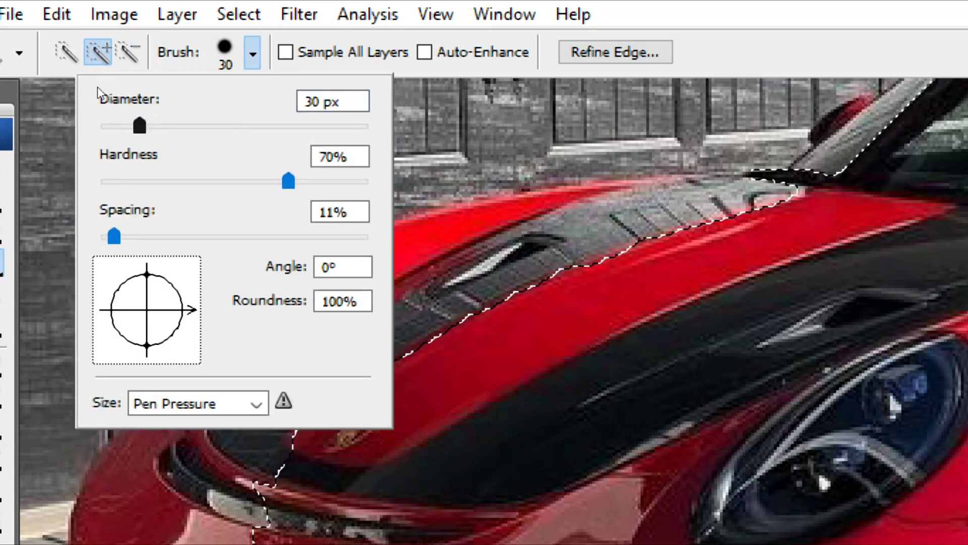
{"action": "left_click_drag", "start_coordinate": [98, 88], "coordinate": [92, 89]}
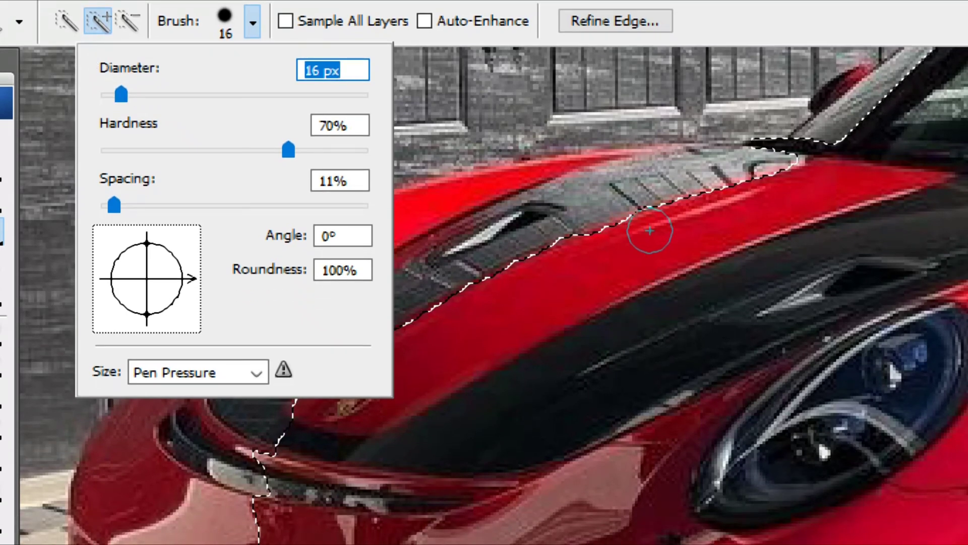
{"action": "left_click_drag", "start_coordinate": [617, 230], "coordinate": [509, 256]}
{"action": "left_click_drag", "start_coordinate": [658, 206], "coordinate": [694, 204]}
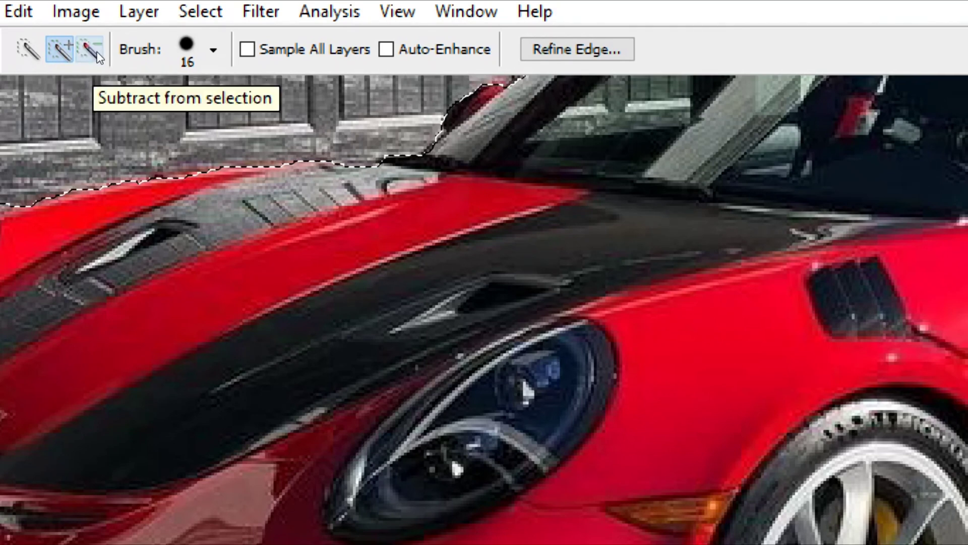
- Refine the selection around the front bumper, adding the black lower lip and subtracting the pavement beside it
{"action": "left_click", "coordinate": [97, 56]}
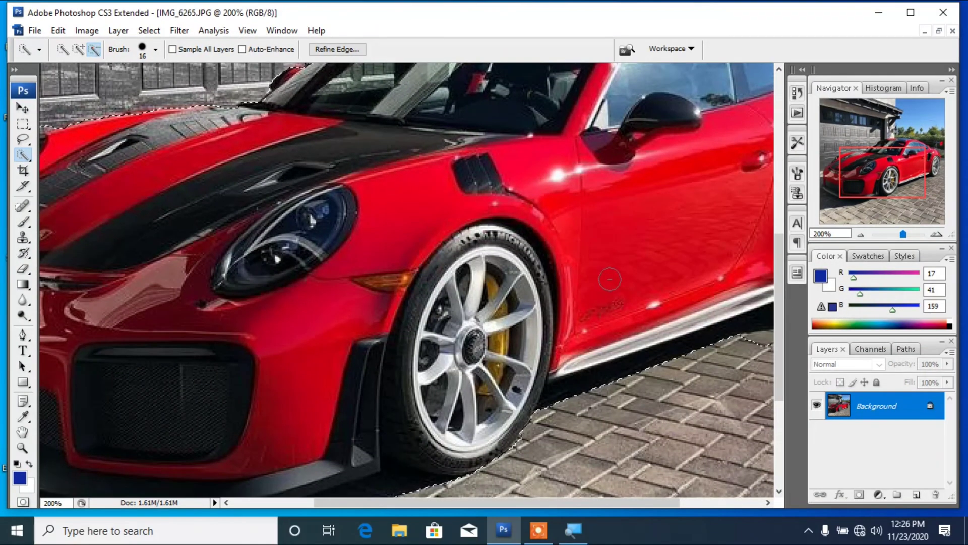
{"action": "left_click_drag", "start_coordinate": [885, 175], "coordinate": [905, 170]}
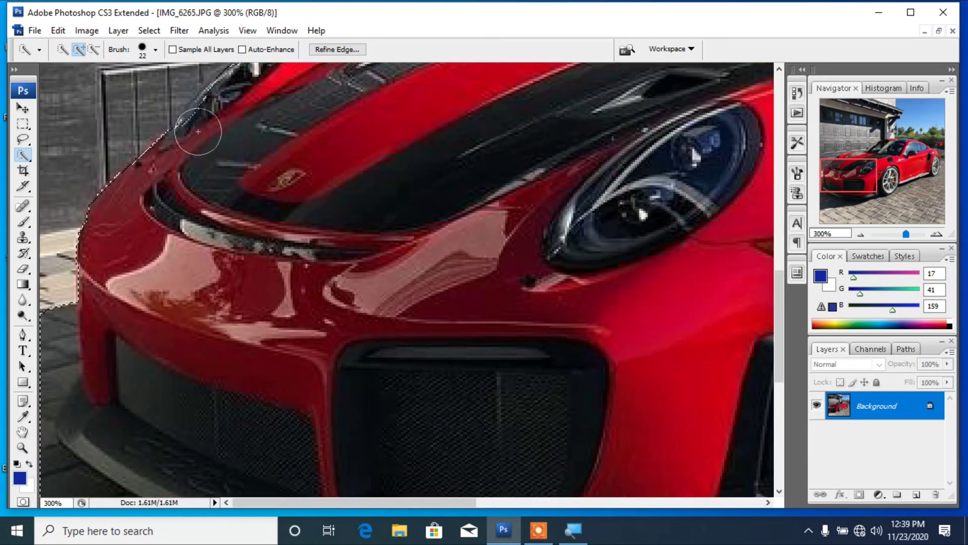
{"action": "left_click_drag", "start_coordinate": [825, 171], "coordinate": [824, 160]}
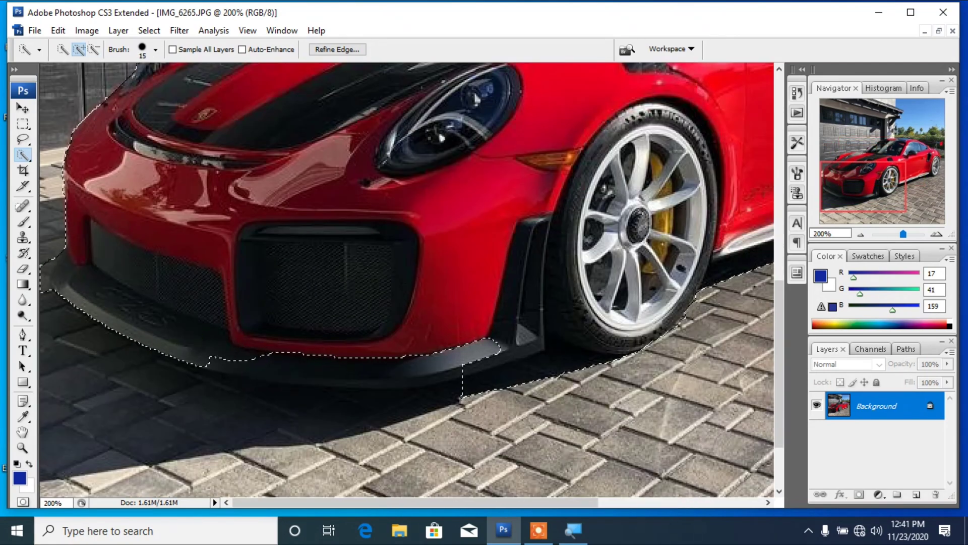
{"action": "left_click_drag", "start_coordinate": [209, 346], "coordinate": [444, 376]}
{"action": "left_click", "coordinate": [46, 304], "text": "alt"}
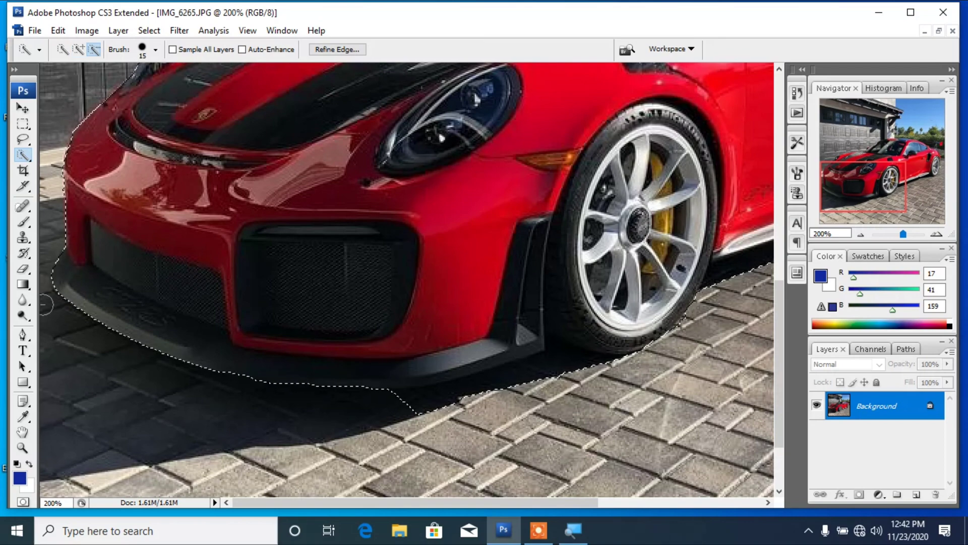
- Examine the selection outline around the whole car, including the rear wheel and spoiler
{"action": "key", "text": "ctrl+minus"}
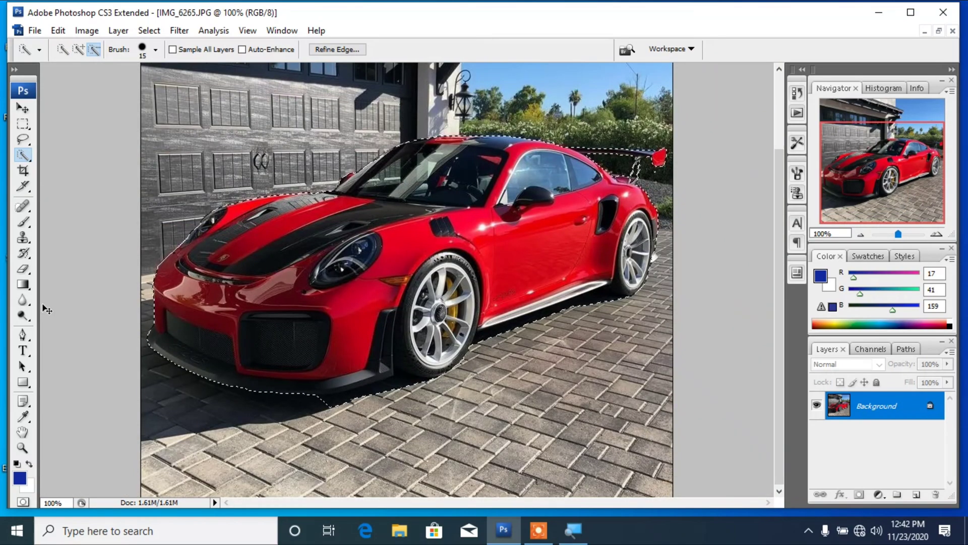
{"action": "key", "text": "ctrl+minus"}
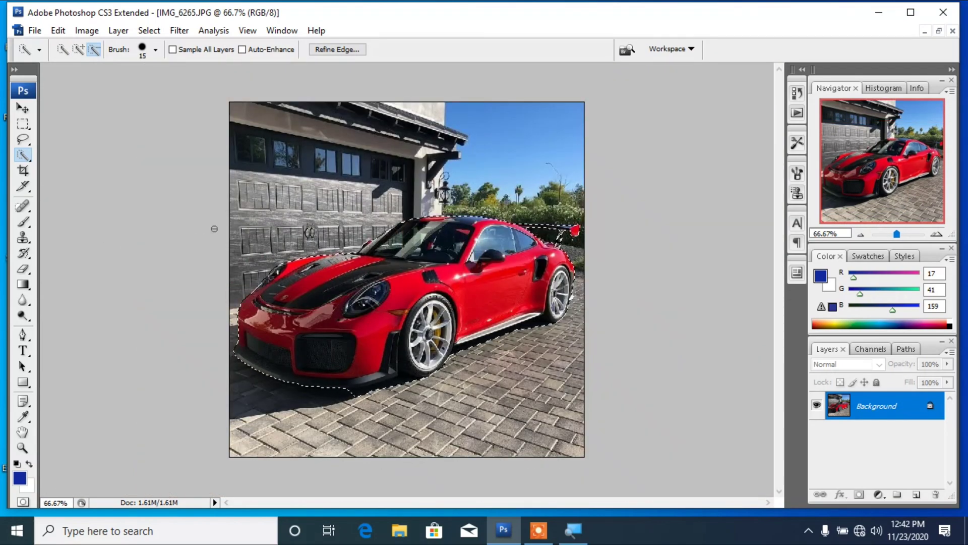
{"action": "key", "text": "ctrl+plus"}
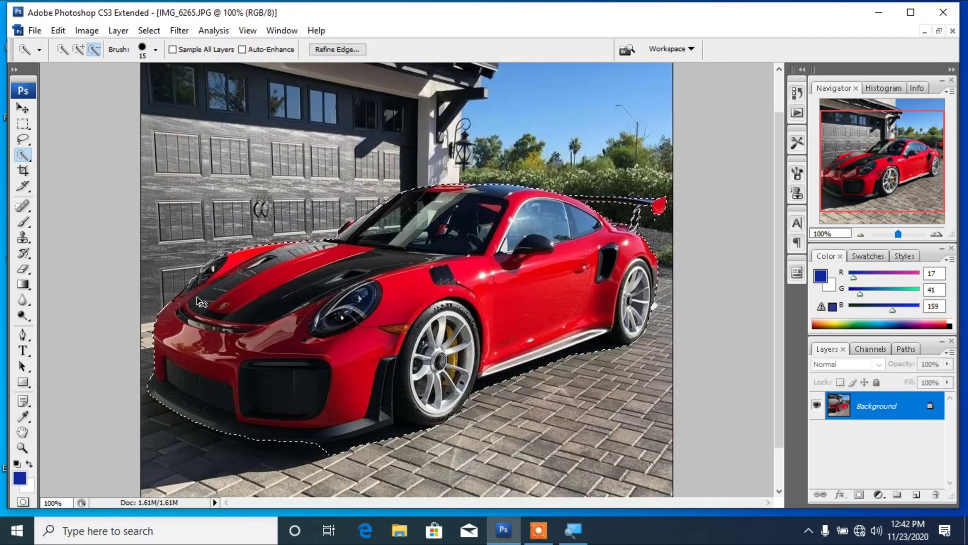
{"action": "key", "text": "ctrl+plus"}
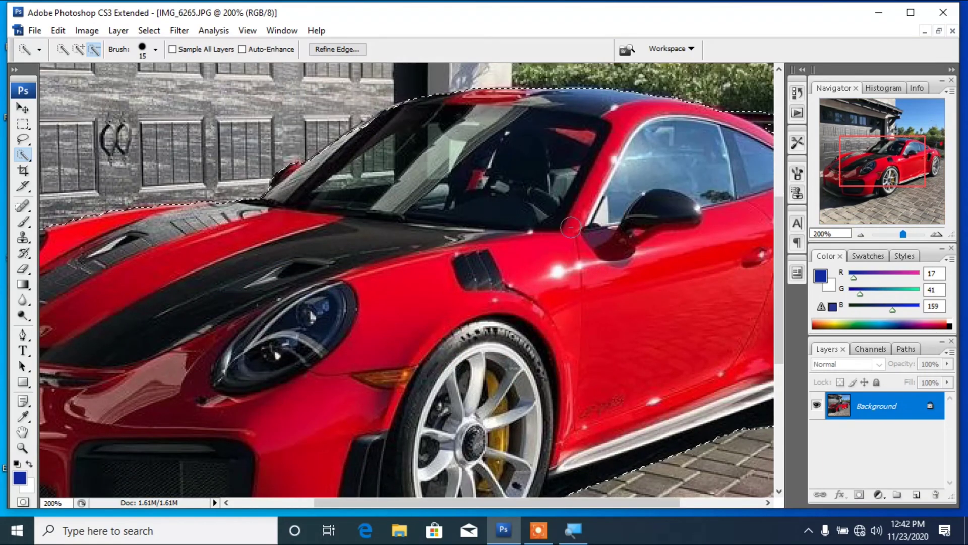
{"action": "left_click_drag", "start_coordinate": [862, 153], "coordinate": [896, 156]}
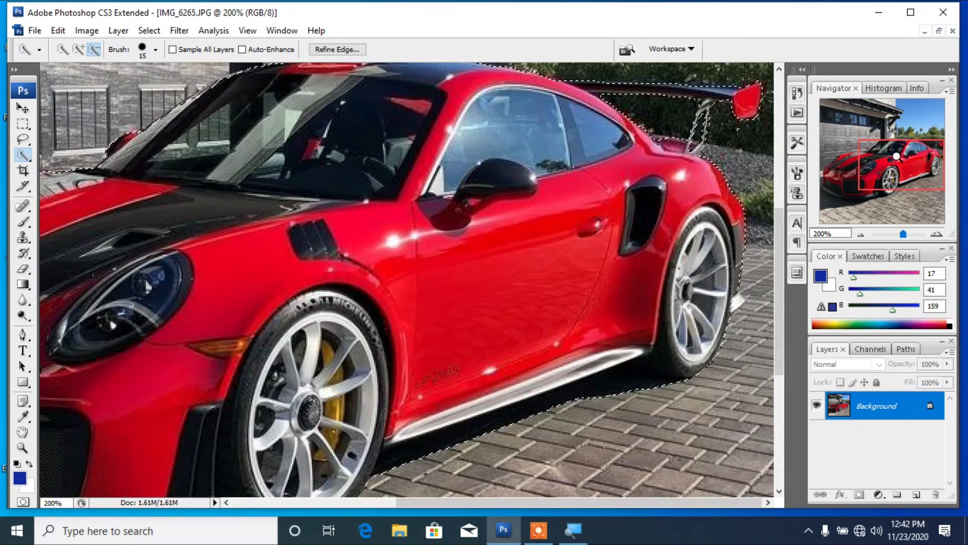
{"action": "key", "text": "ctrl+minus"}
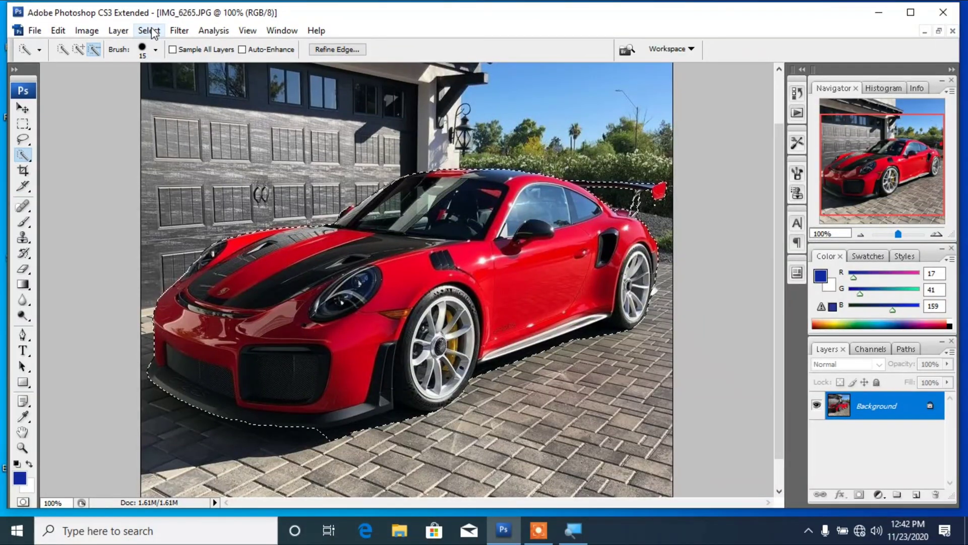
- Save the car selection as a new channel named 123
{"action": "left_click", "coordinate": [302, 61]}
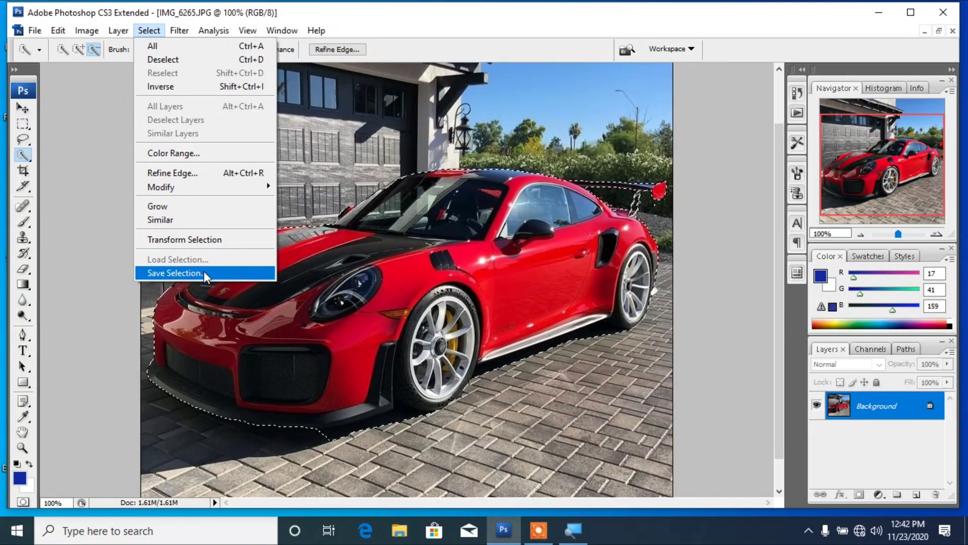
{"action": "left_click", "coordinate": [204, 274]}
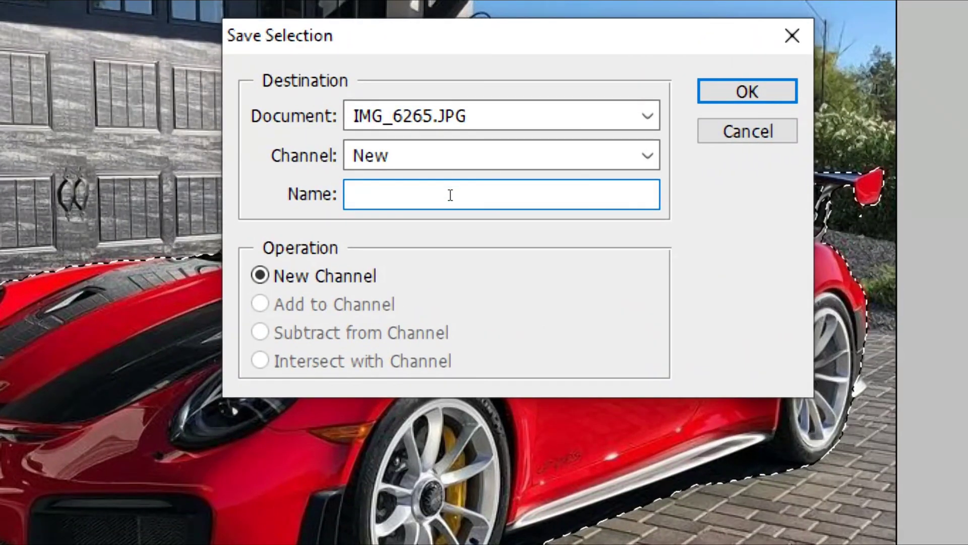
{"action": "type", "text": "123"}
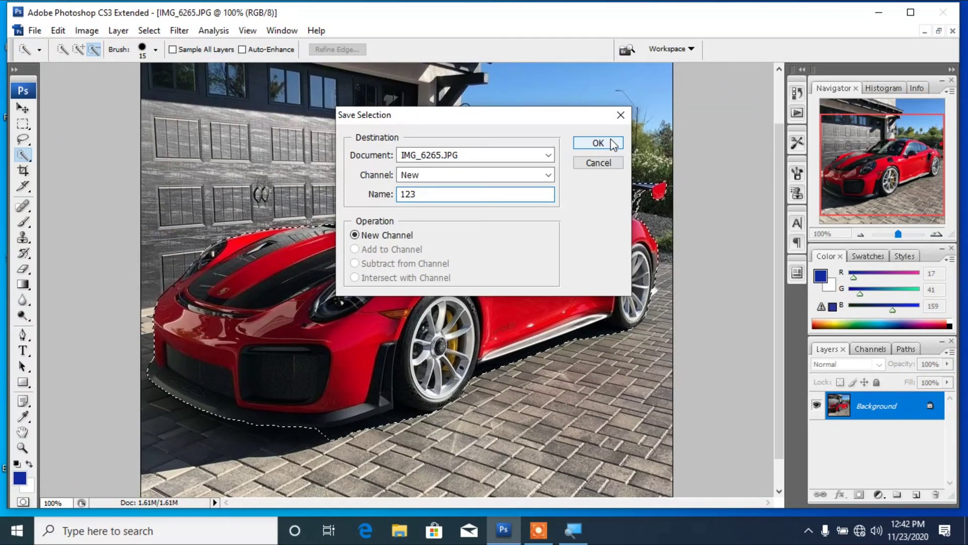
{"action": "left_click", "coordinate": [599, 144]}
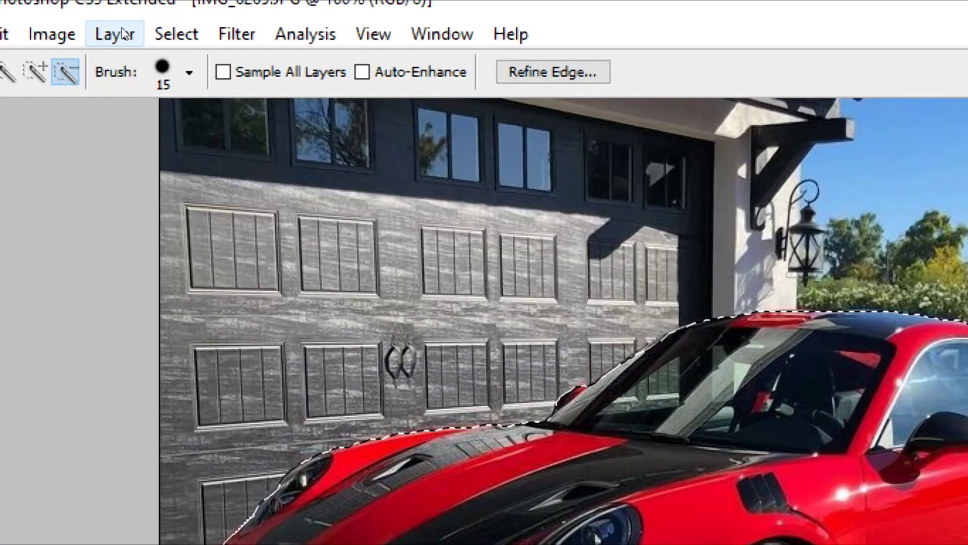
- Copy the selected car to a new layer with Layer via Copy
{"action": "left_click", "coordinate": [120, 30]}
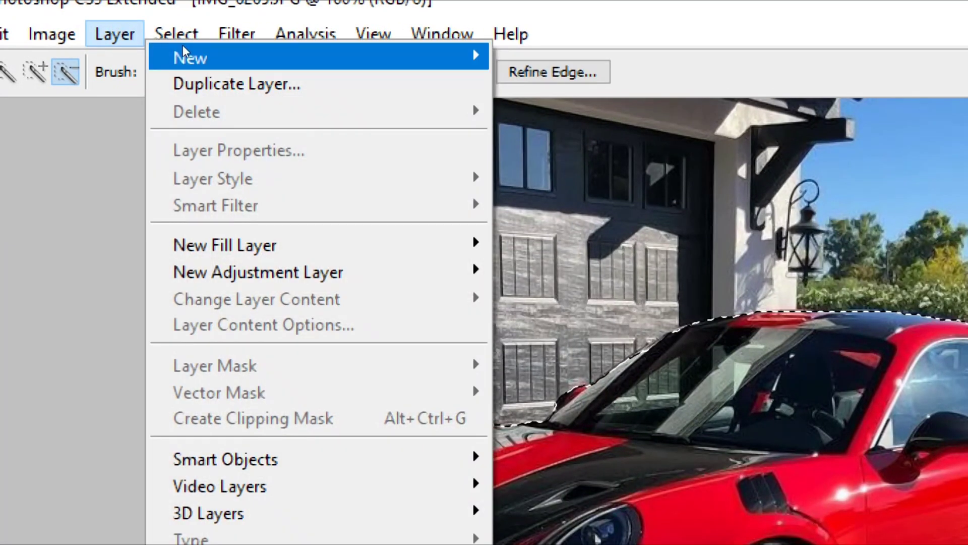
{"action": "mouse_move", "coordinate": [298, 53]}
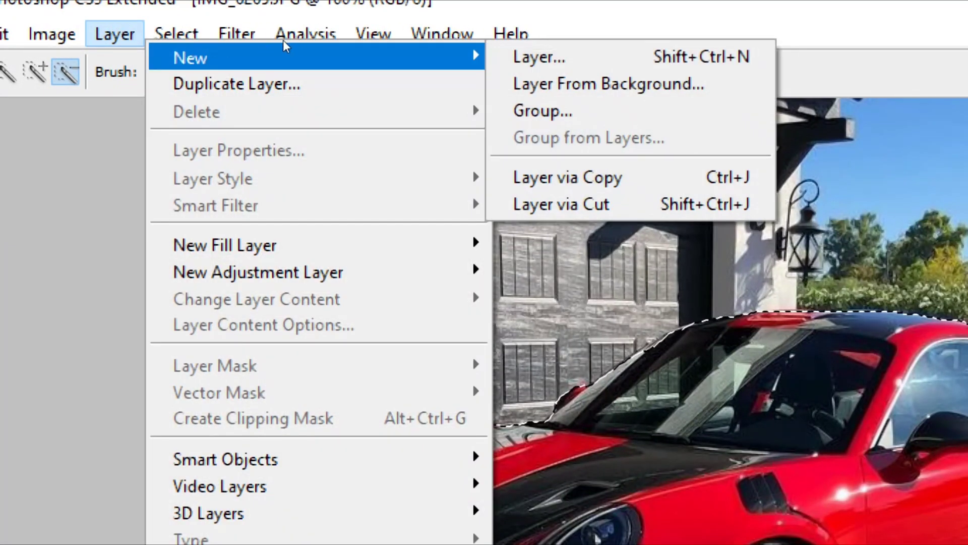
{"action": "key", "text": "Right"}
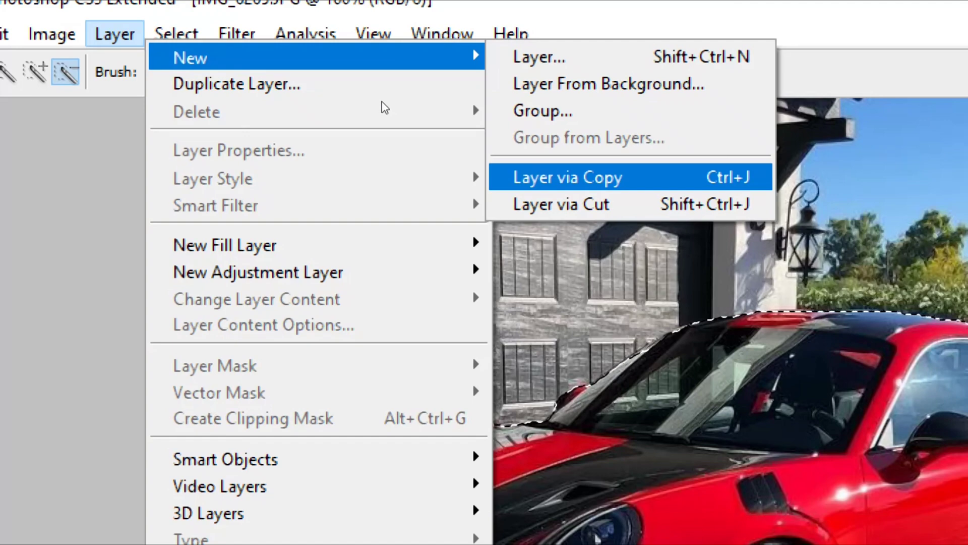
{"action": "key", "text": "Return"}
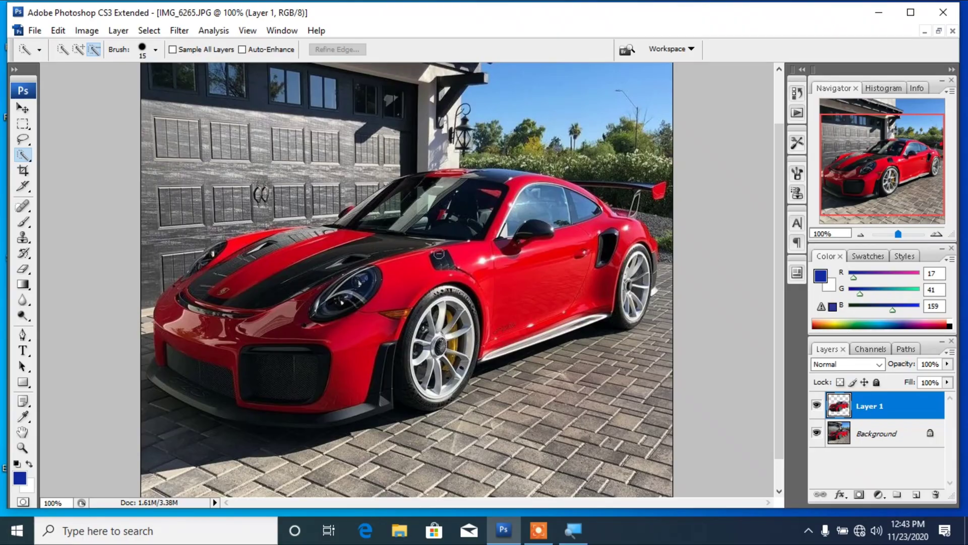
- Shrink the copied car to 61% width and 97% height and place it in front of the original, toward the photo's lower-right corner
{"action": "left_click", "coordinate": [26, 107]}
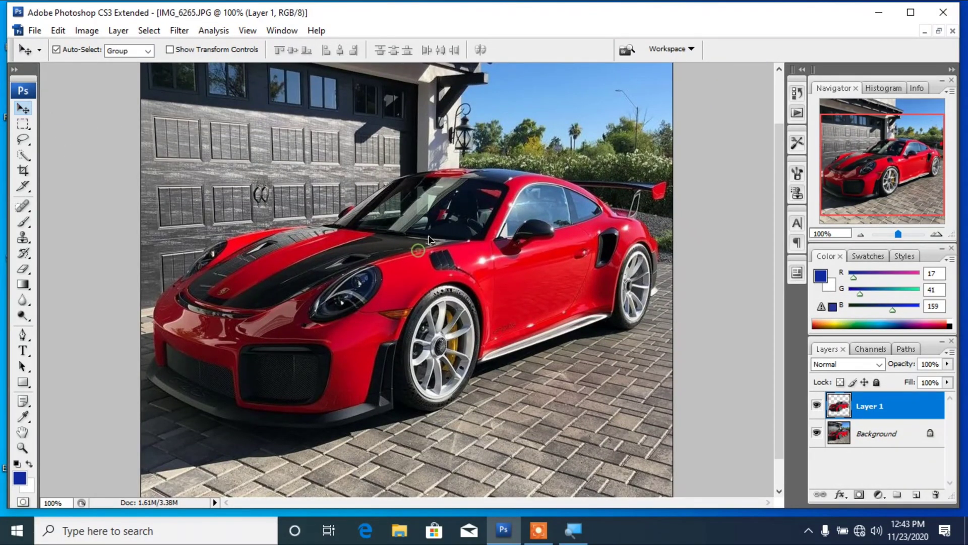
{"action": "left_click_drag", "start_coordinate": [422, 256], "coordinate": [436, 336]}
{"action": "key", "text": "ctrl+t"}
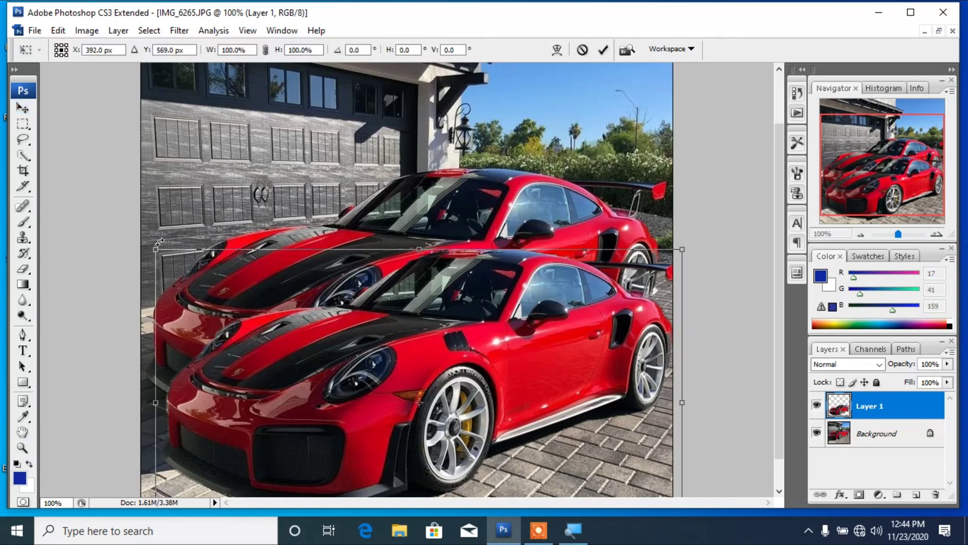
{"action": "left_click_drag", "start_coordinate": [153, 246], "coordinate": [409, 258]}
{"action": "left_click_drag", "start_coordinate": [544, 383], "coordinate": [414, 313]}
{"action": "left_click_drag", "start_coordinate": [552, 338], "coordinate": [600, 338]}
{"action": "left_click_drag", "start_coordinate": [494, 328], "coordinate": [576, 397]}
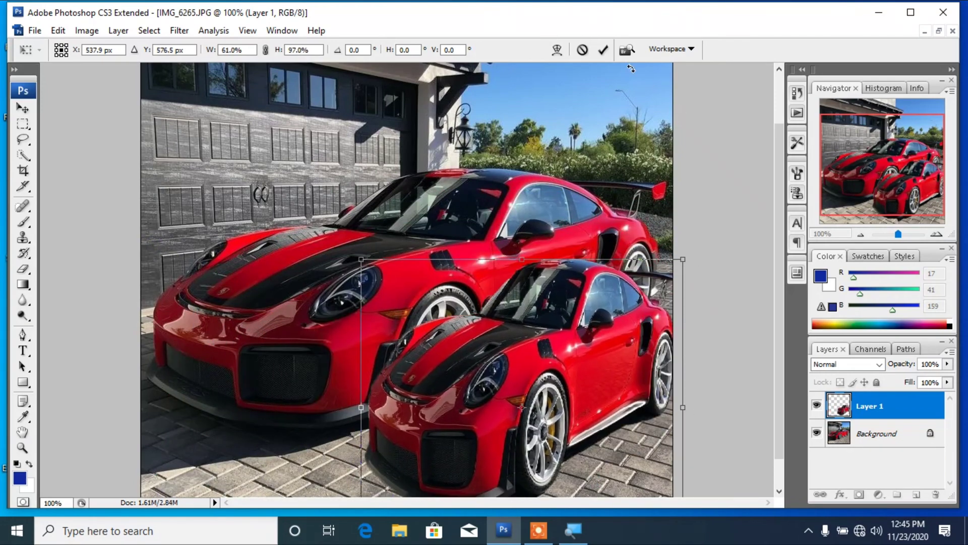
{"action": "left_click", "coordinate": [602, 50]}
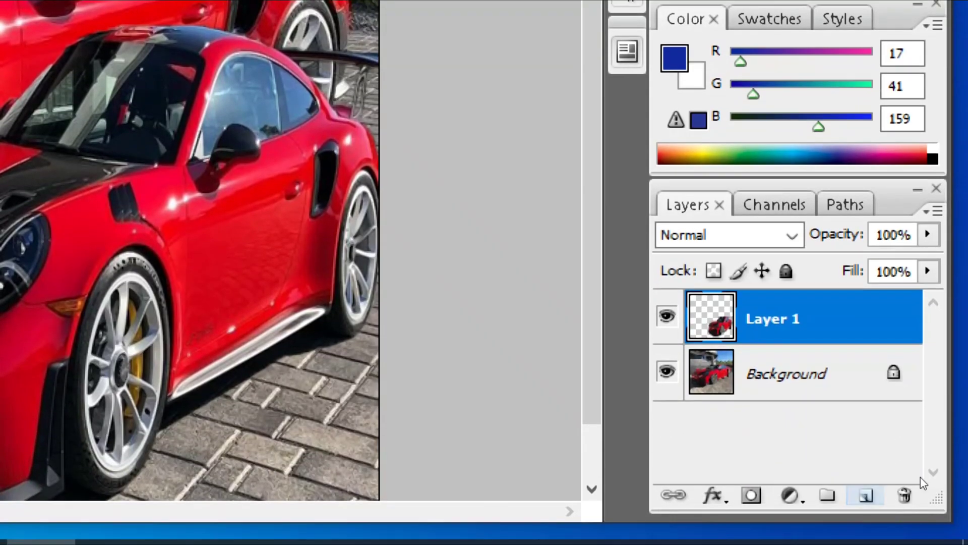
- Duplicate the smaller car's layer and move the copy down in front of it, at the photo's lower edge
{"action": "left_click_drag", "start_coordinate": [890, 309], "coordinate": [866, 459]}
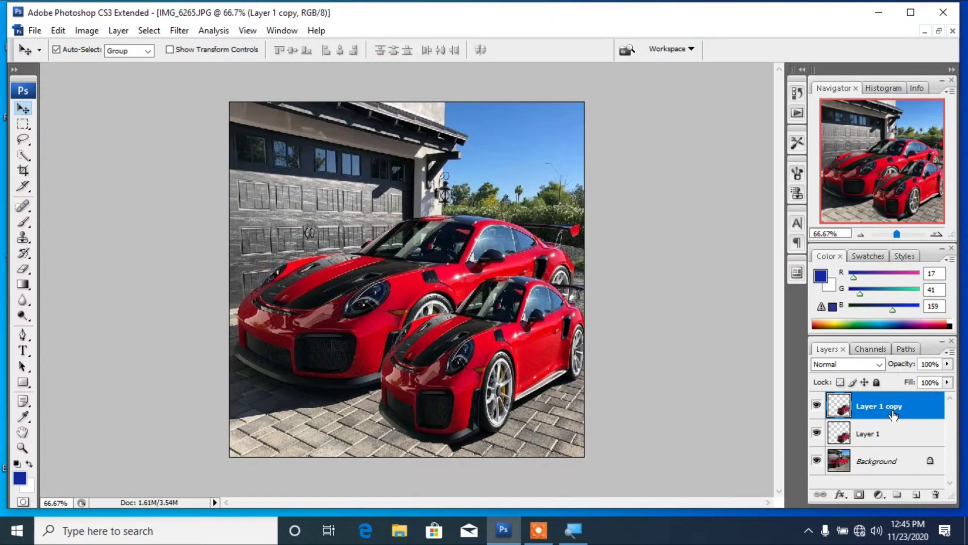
{"action": "left_click_drag", "start_coordinate": [494, 339], "coordinate": [503, 423]}
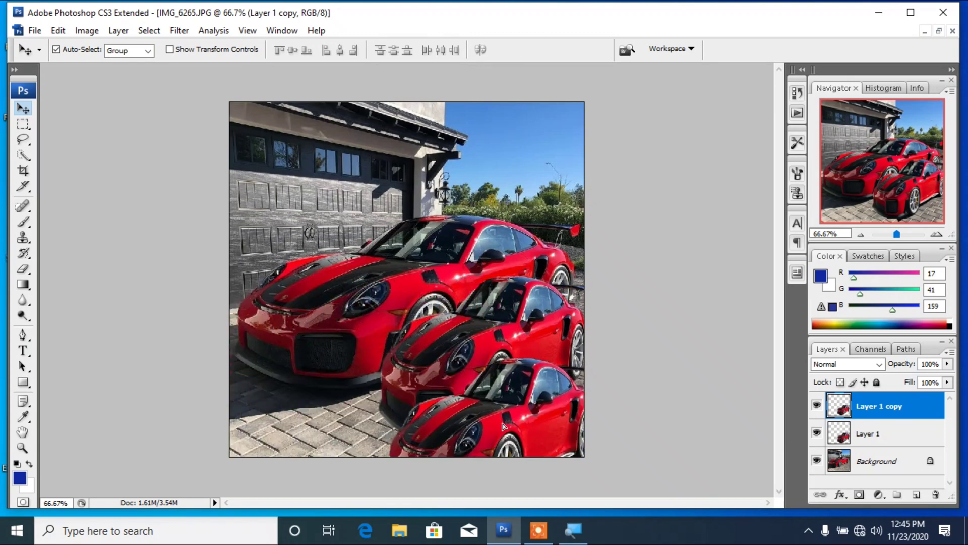
- Load the saved channel 123 as a new selection with the Background layer active
{"action": "left_click", "coordinate": [872, 433]}
{"action": "left_click", "coordinate": [888, 465]}
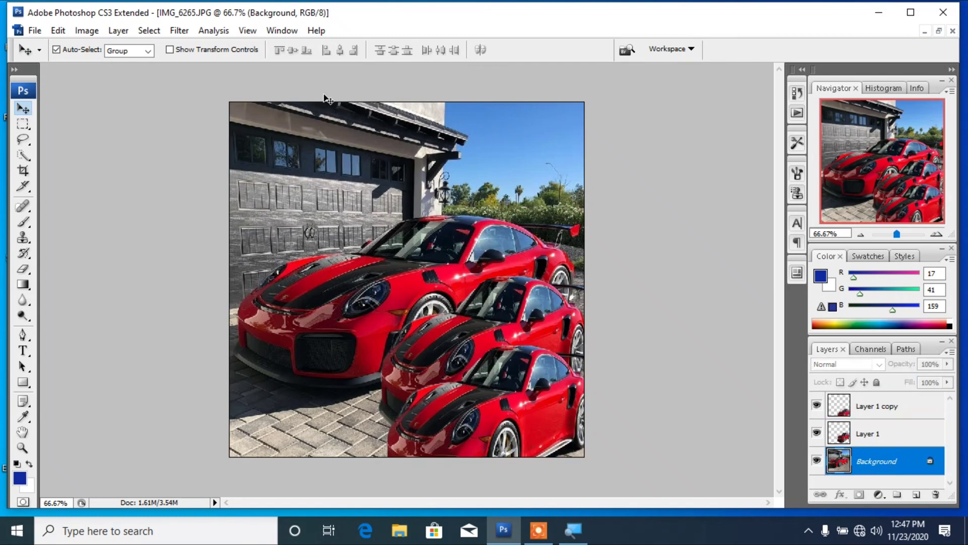
{"action": "left_click", "coordinate": [149, 30]}
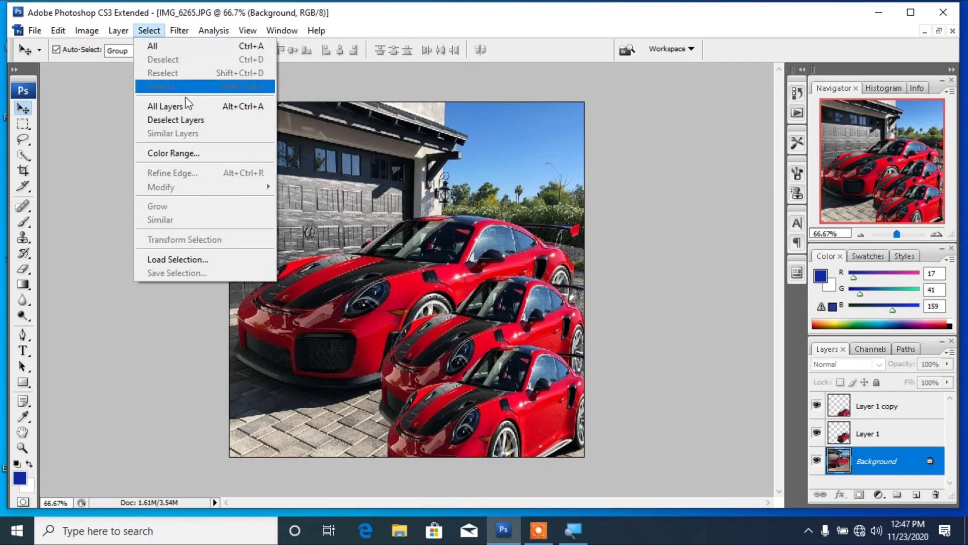
{"action": "left_click", "coordinate": [195, 259]}
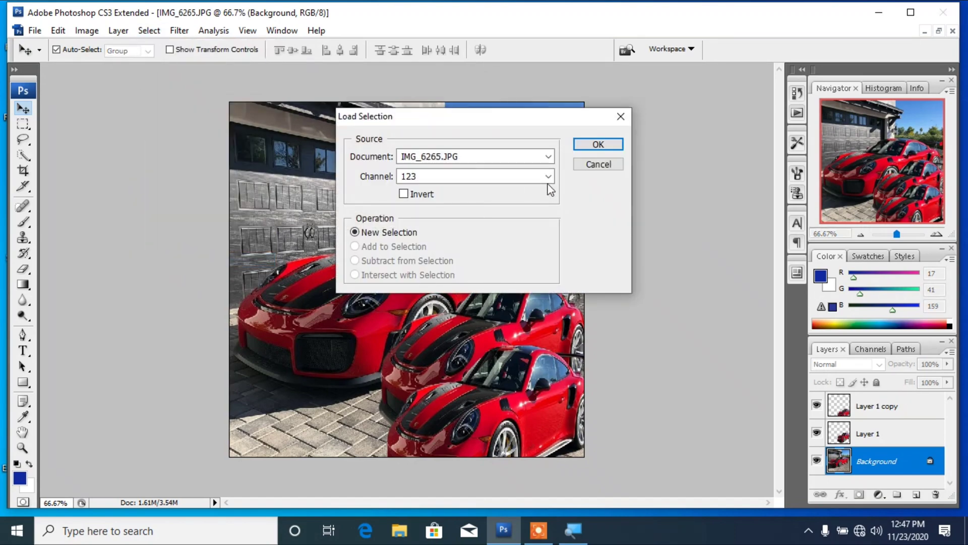
{"action": "left_click", "coordinate": [549, 178]}
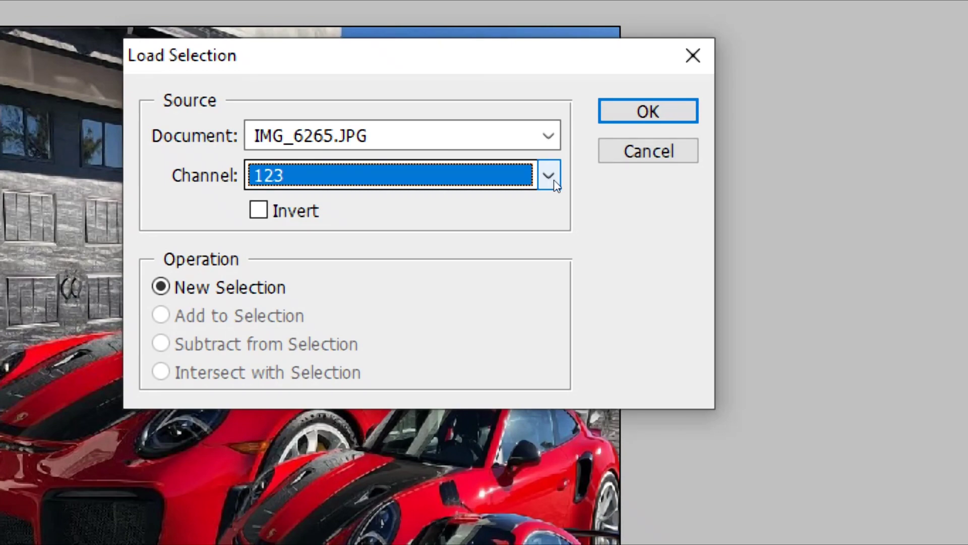
{"action": "left_click", "coordinate": [548, 178]}
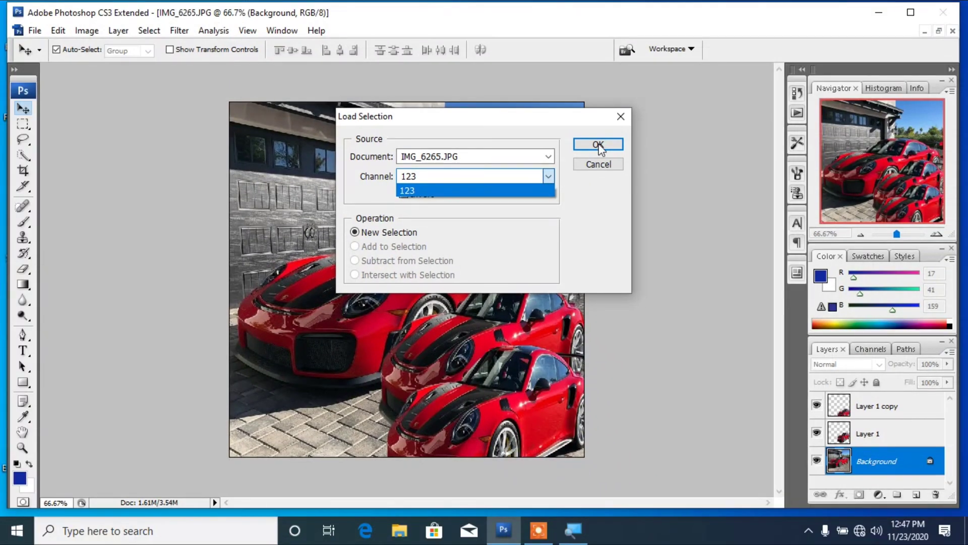
{"action": "left_click", "coordinate": [509, 192]}
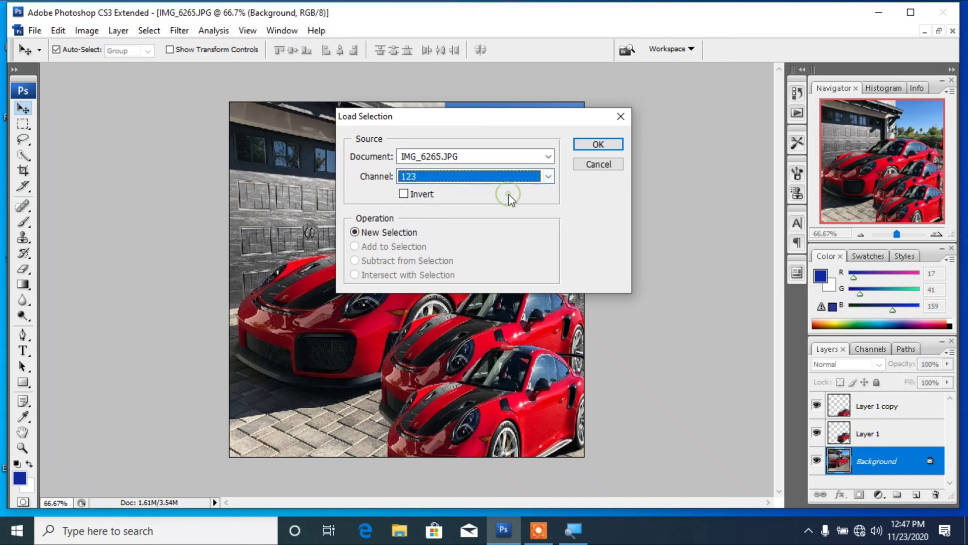
{"action": "left_click", "coordinate": [605, 144]}
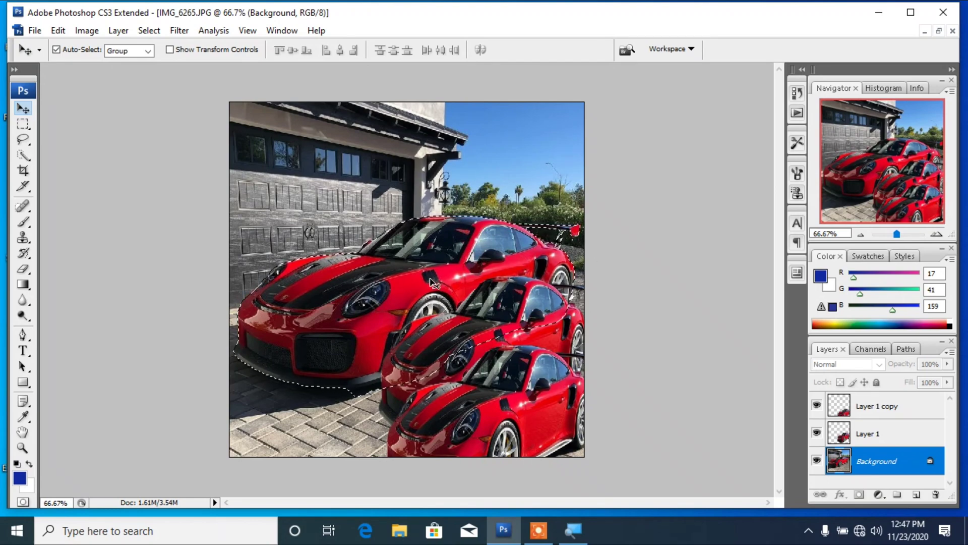
- Create a blank 7 × 5 inch, 72 pixels/inch RGB document with a white background and place its window beside the photo
{"action": "key", "text": "ctrl+n"}
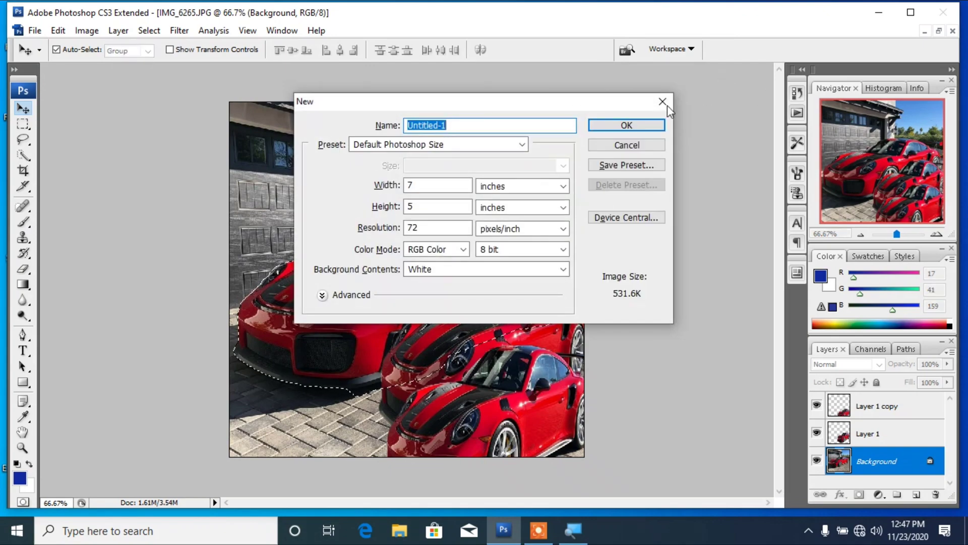
{"action": "left_click", "coordinate": [627, 124]}
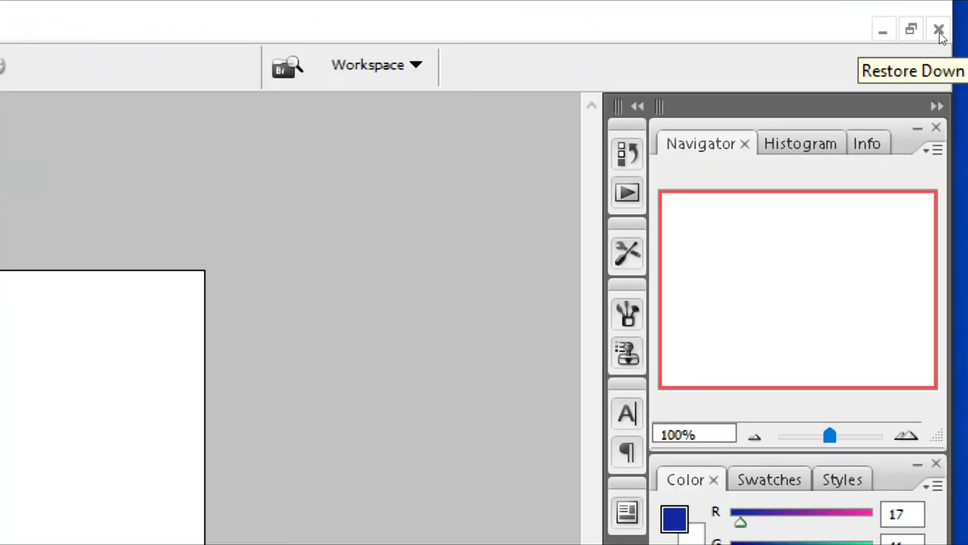
{"action": "left_click", "coordinate": [939, 30]}
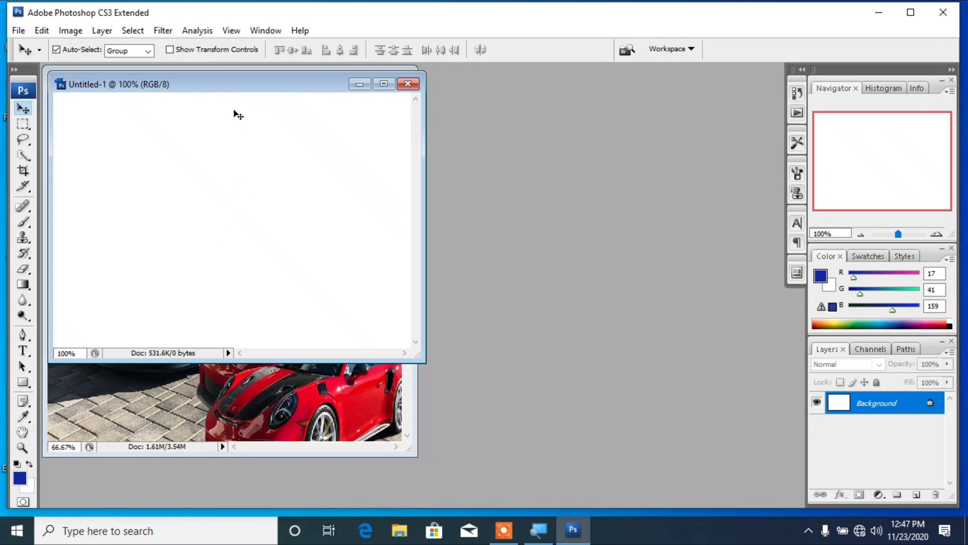
{"action": "left_click_drag", "start_coordinate": [237, 88], "coordinate": [618, 135]}
- Copy the selected car from the photo into the blank document with the Move tool and maximize that document
{"action": "left_click", "coordinate": [238, 238]}
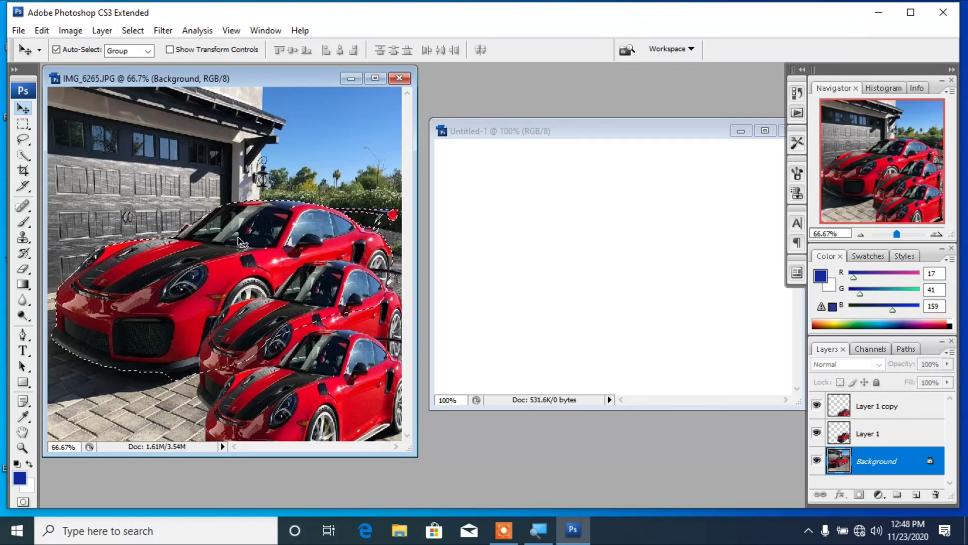
{"action": "left_click_drag", "start_coordinate": [242, 243], "coordinate": [588, 240]}
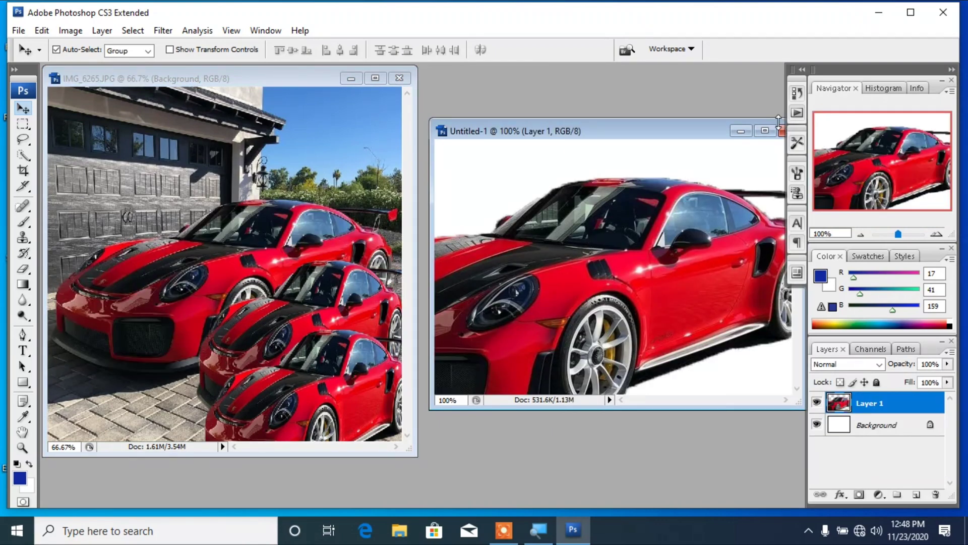
{"action": "left_click", "coordinate": [765, 131]}
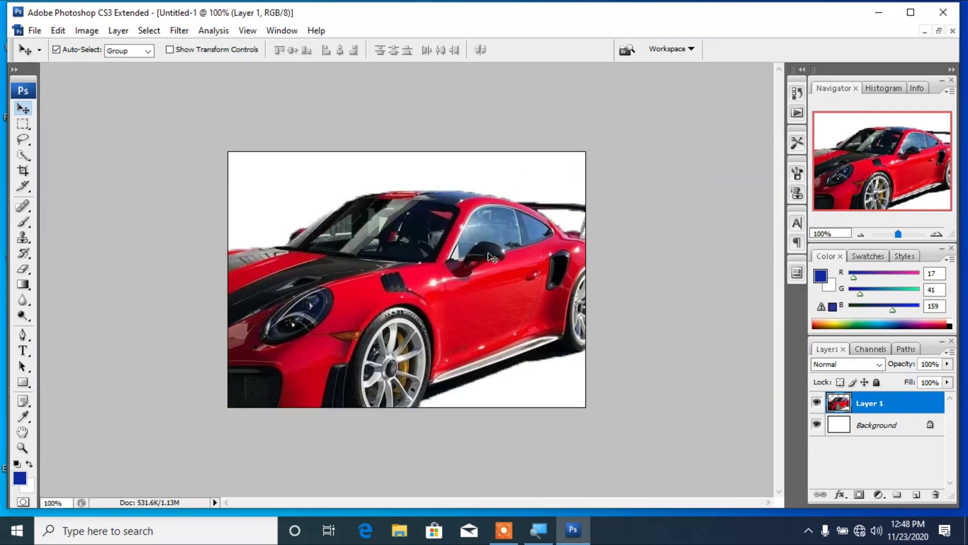
- Scale the pasted car down proportionally with Free Transform and position it entirely inside the white canvas
{"action": "key", "text": "ctrl+t"}
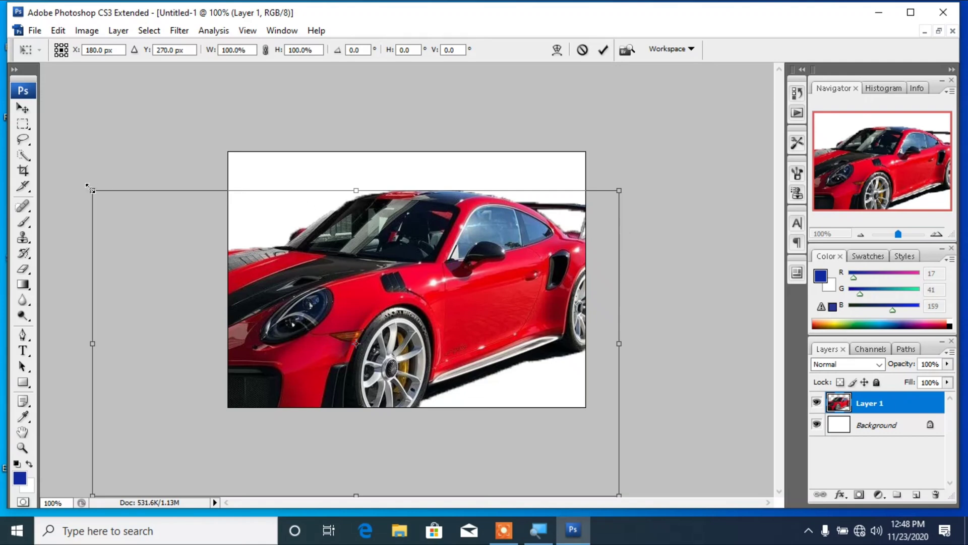
{"action": "left_click_drag", "start_coordinate": [90, 188], "coordinate": [263, 259]}
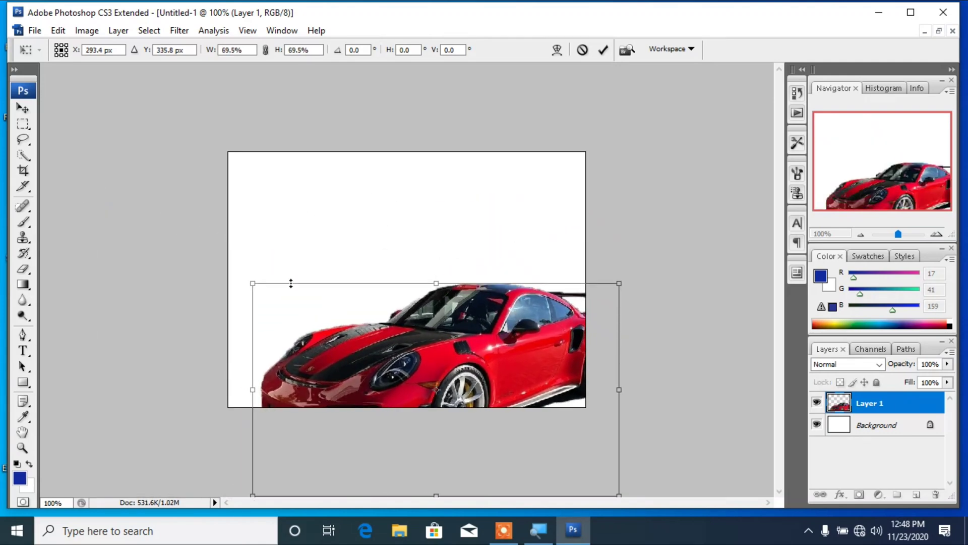
{"action": "left_click_drag", "start_coordinate": [460, 349], "coordinate": [389, 256]}
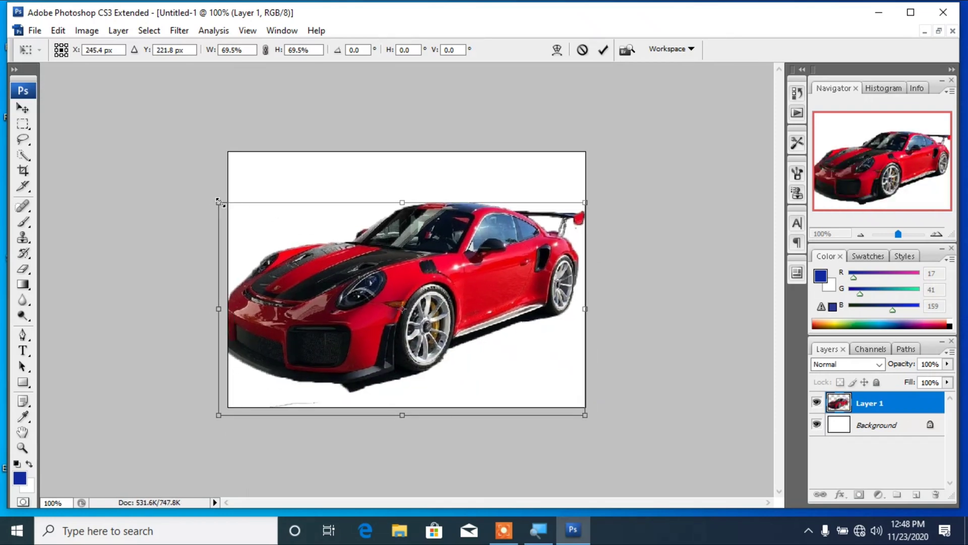
{"action": "left_click_drag", "start_coordinate": [220, 202], "coordinate": [266, 243]}
{"action": "left_click", "coordinate": [603, 50]}
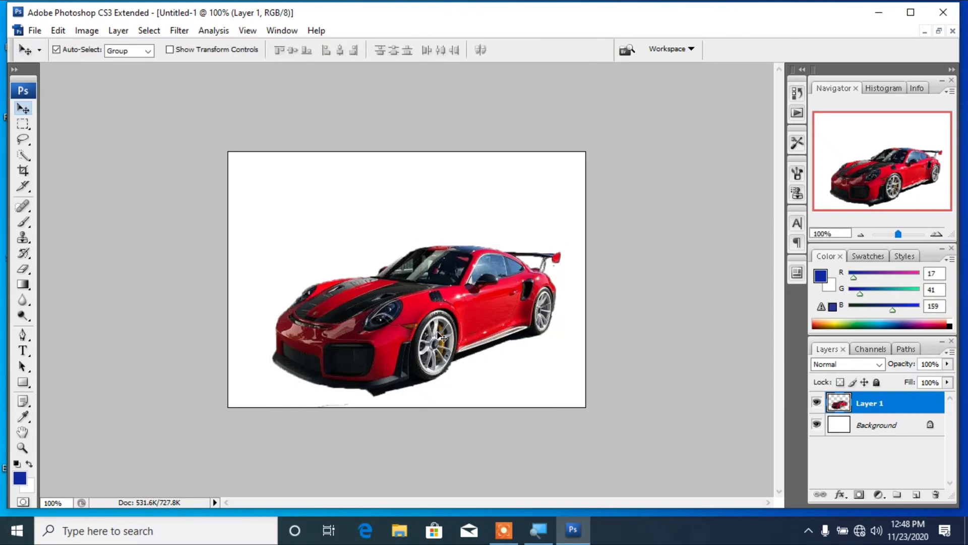
{"action": "key", "text": "ctrl+plus"}
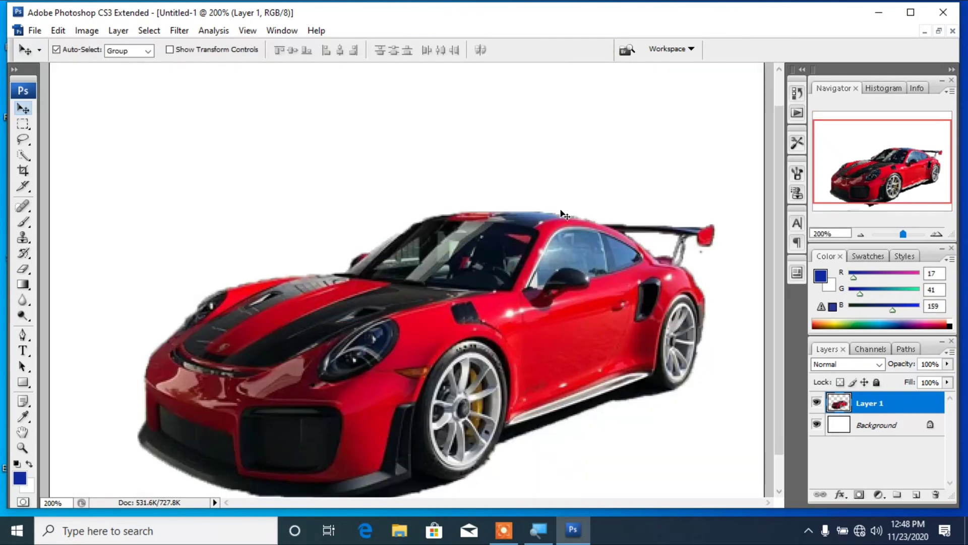
{"action": "key", "text": "ctrl+minus"}
{"action": "key", "text": "ctrl+minus"}
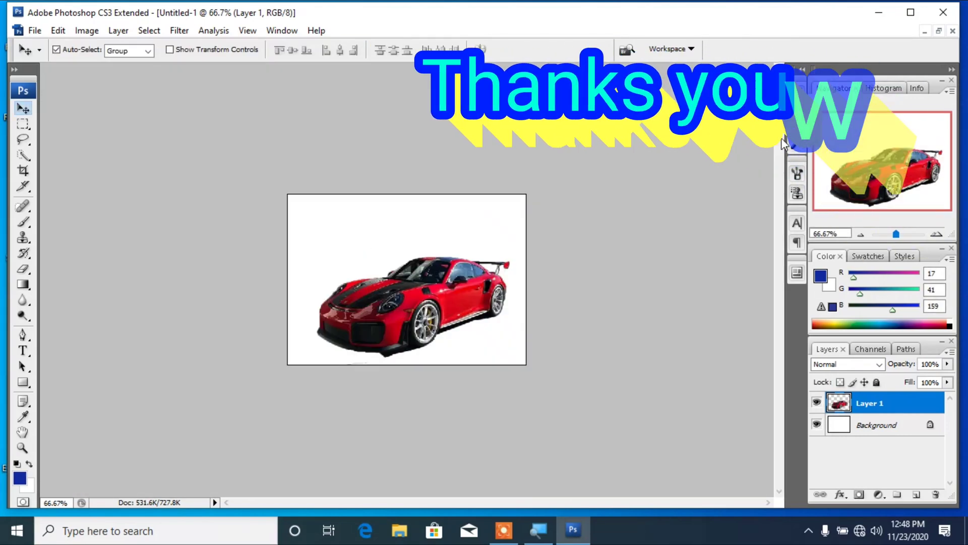